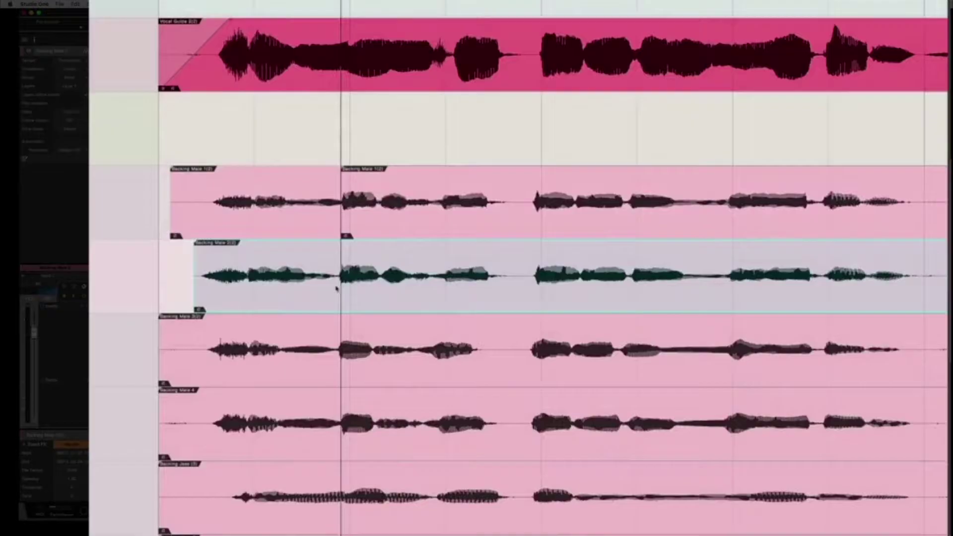
left_click_drag(303, 304, 313, 312)
scroll(313, 313, "down", 5)
left_click_drag(300, 378, 292, 378)
left_click(337, 377)
left_click_drag(150, 376, 224, 376)
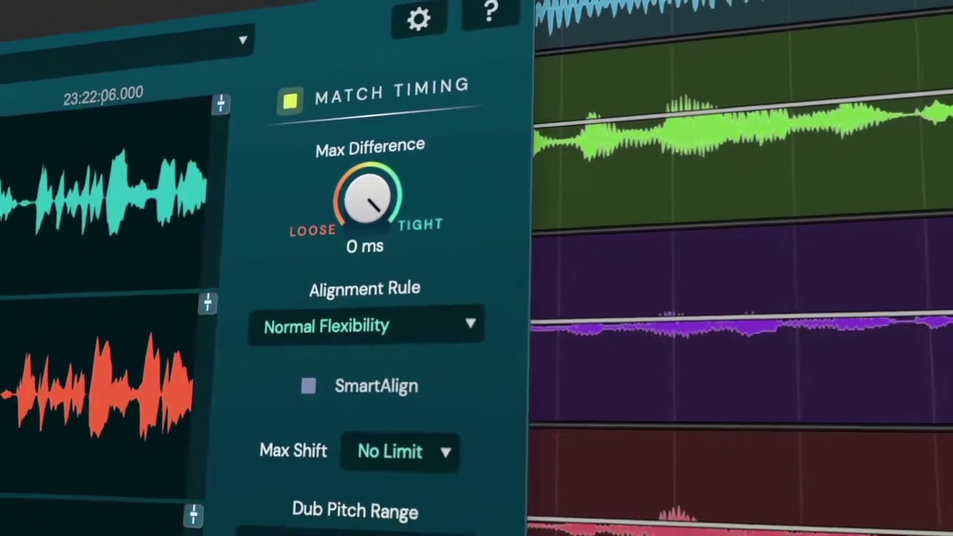
left_click(307, 387)
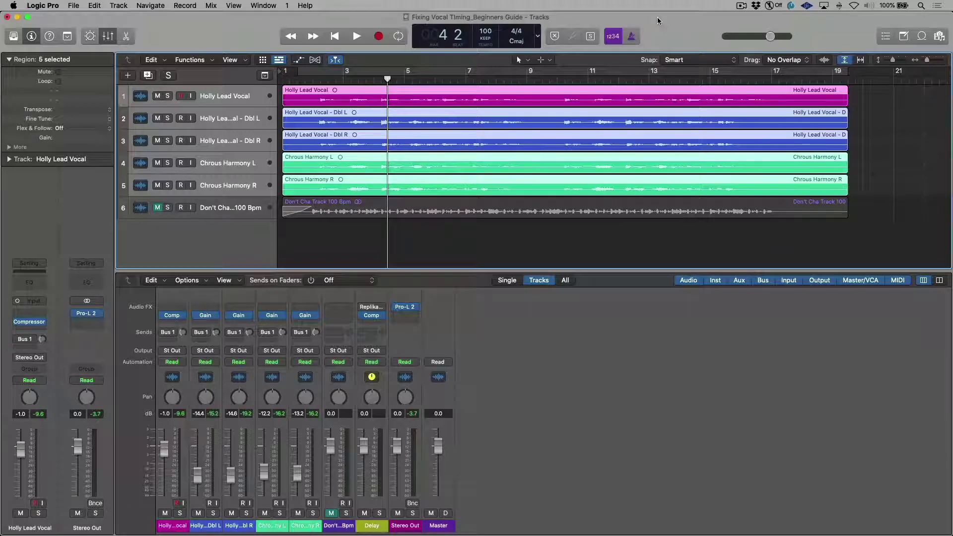
Play the song from about bar 2 with the Don't Cha backing track unmuted, muting it partway to hear only the vocals.
left_click(313, 78)
left_click(158, 207)
key("space")
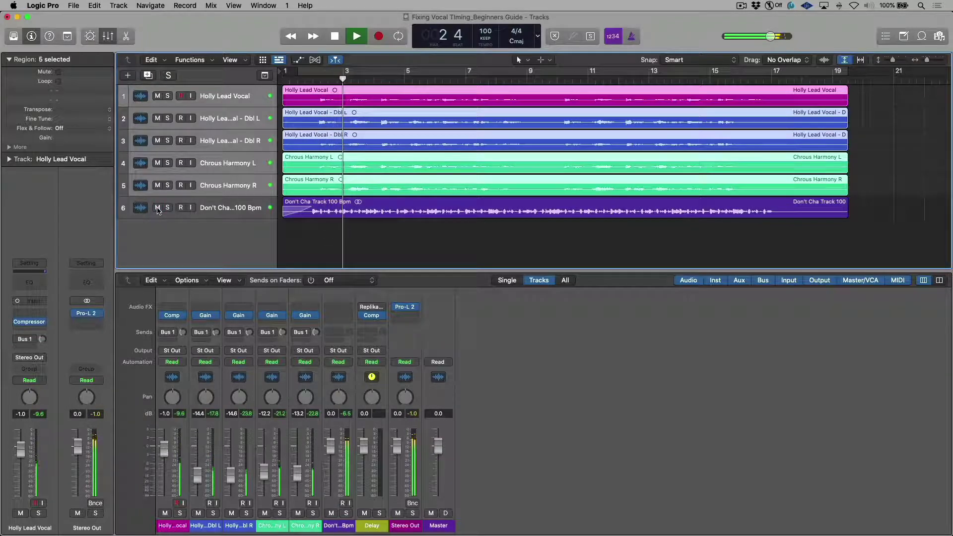
left_click(157, 208)
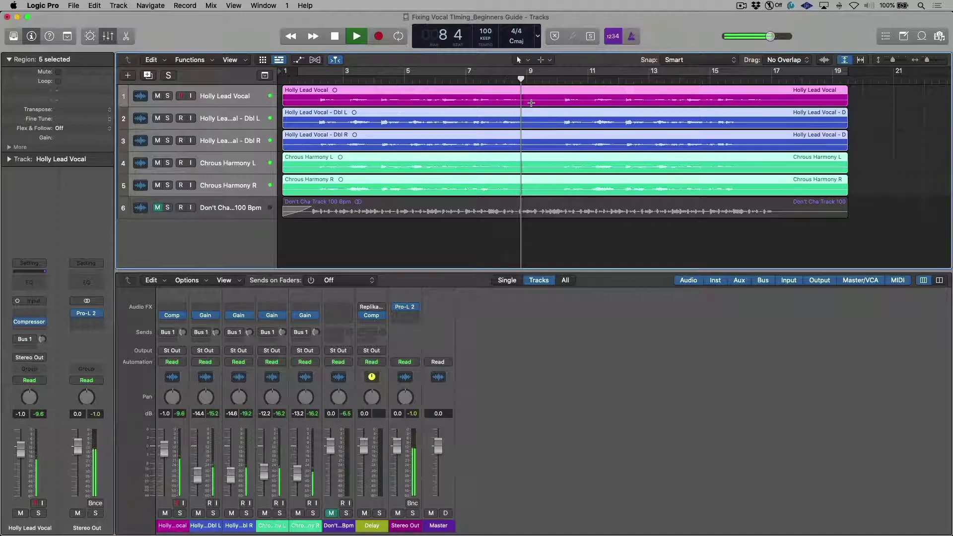
key("space")
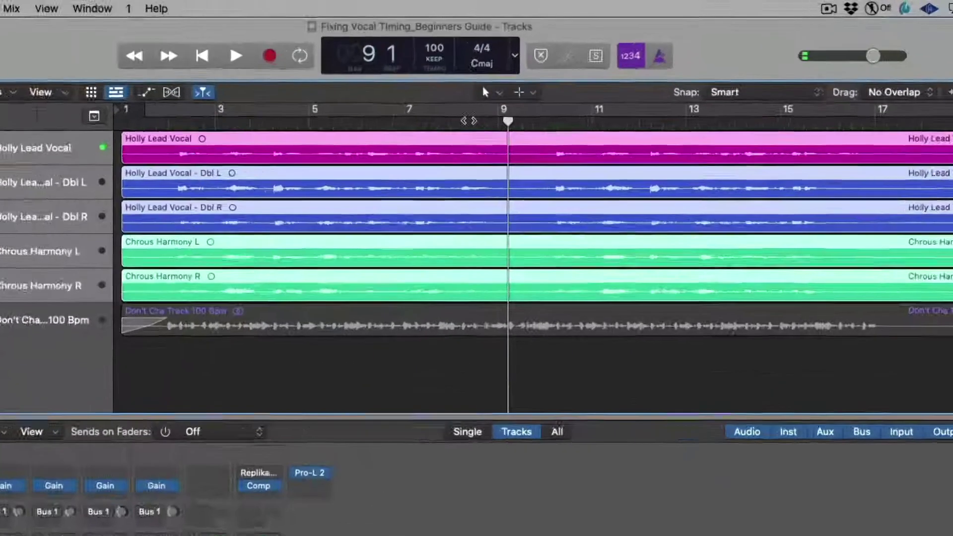
Enlarge the waveforms around bar 8 and examine how the phrase timings of the five vocal tracks line up.
left_click(509, 80)
scroll(503, 114, "up", 10)
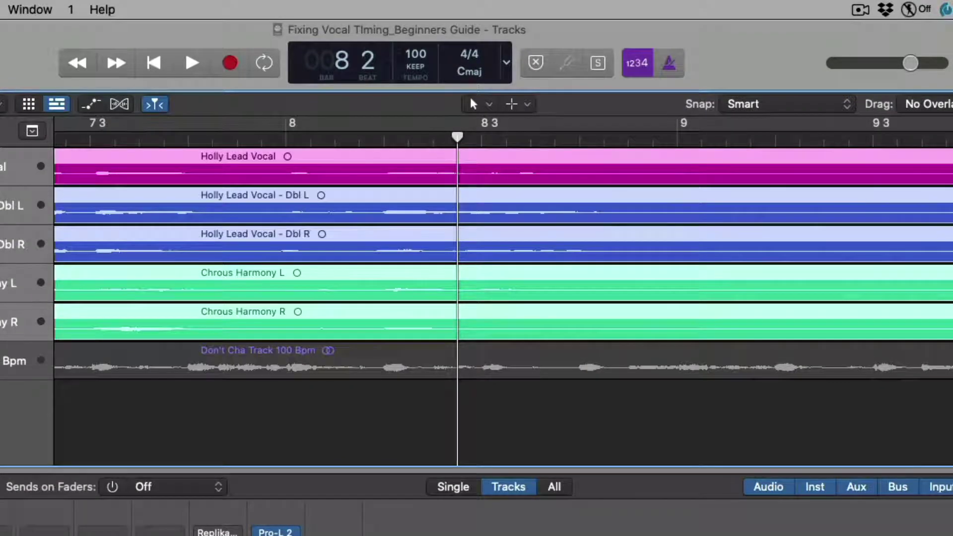
key("super+plus")
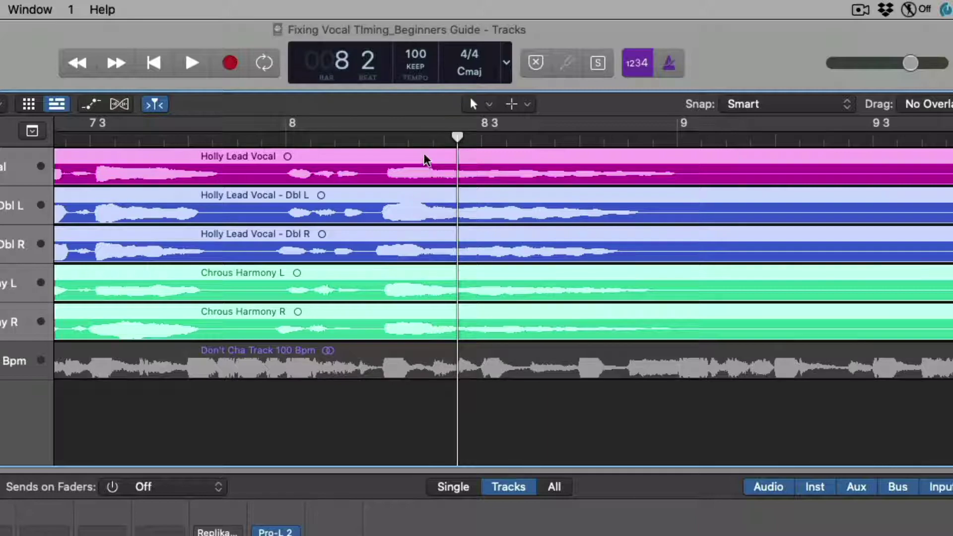
left_click_drag(425, 137, 426, 107)
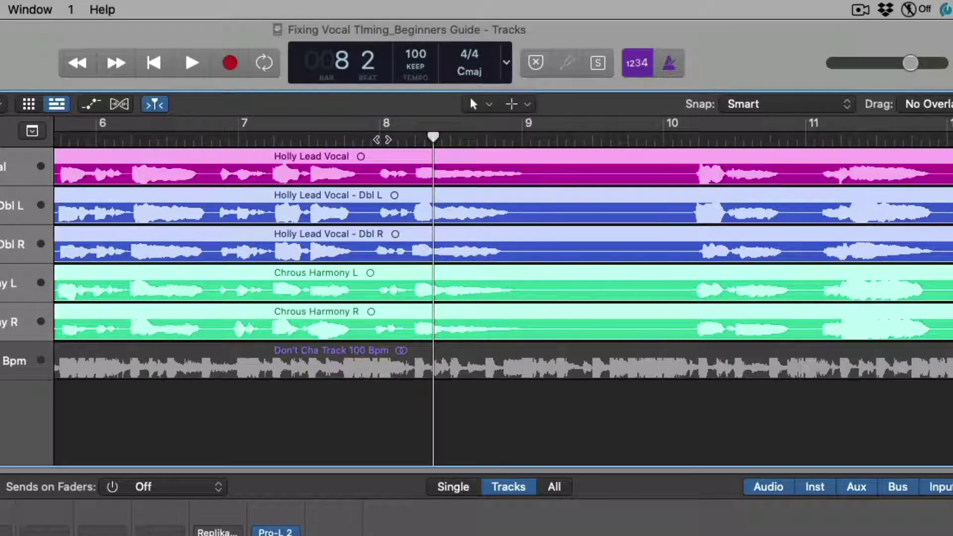
left_click_drag(379, 135, 381, 95)
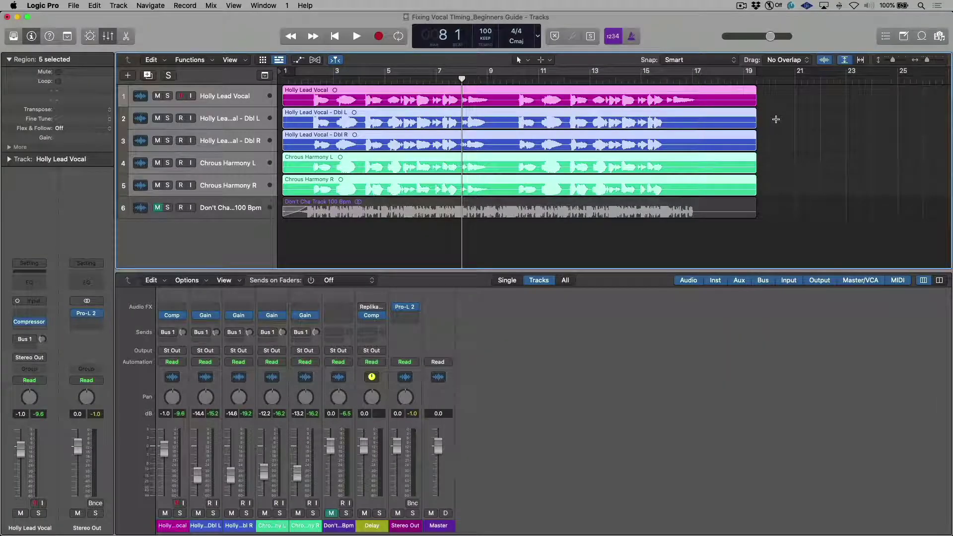
Zoom in on the lead vocal region and return its enlarged waveform display to normal height.
left_click(702, 95)
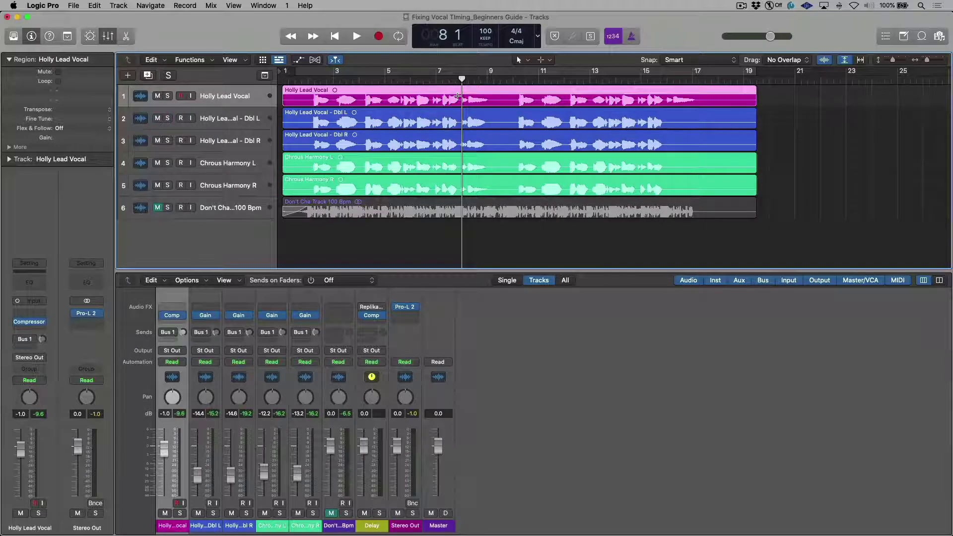
key("z")
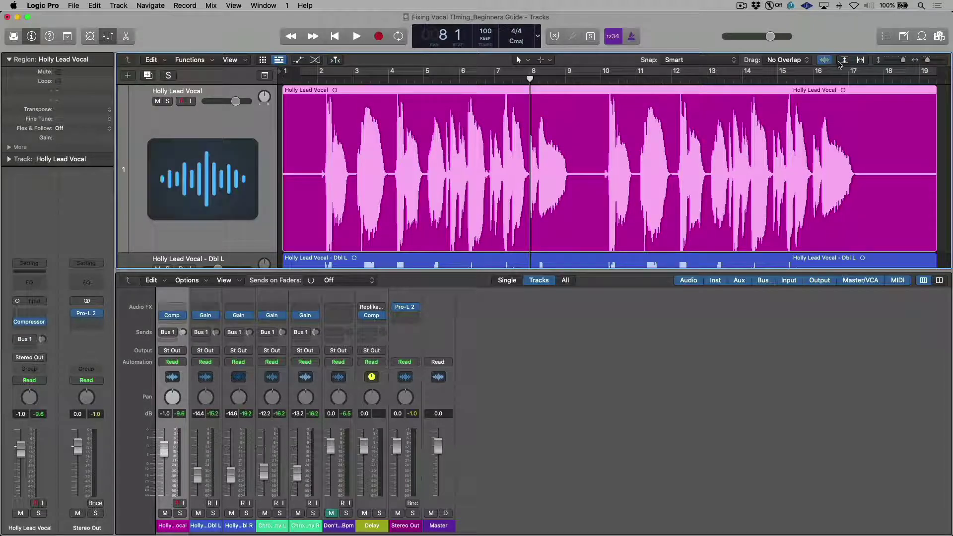
left_click_drag(831, 64, 831, 112)
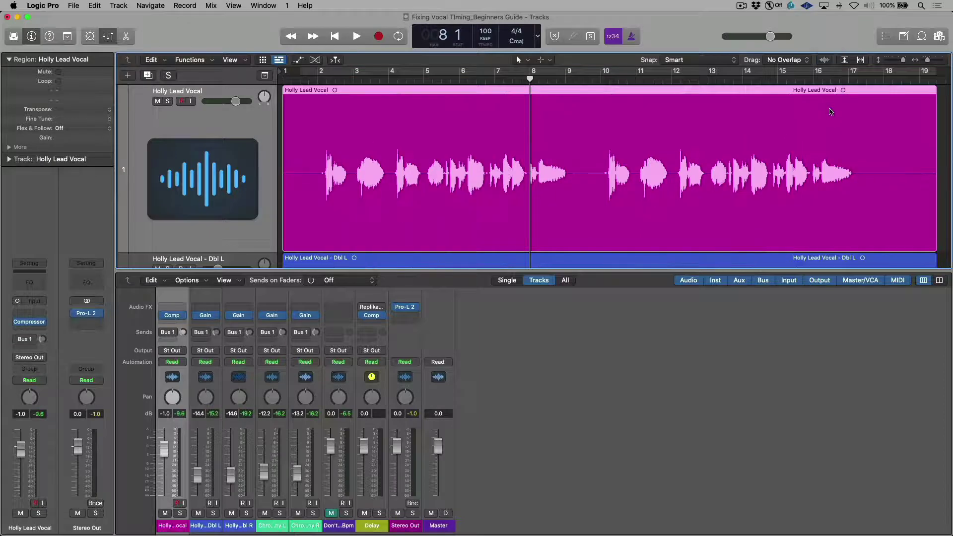
key("z")
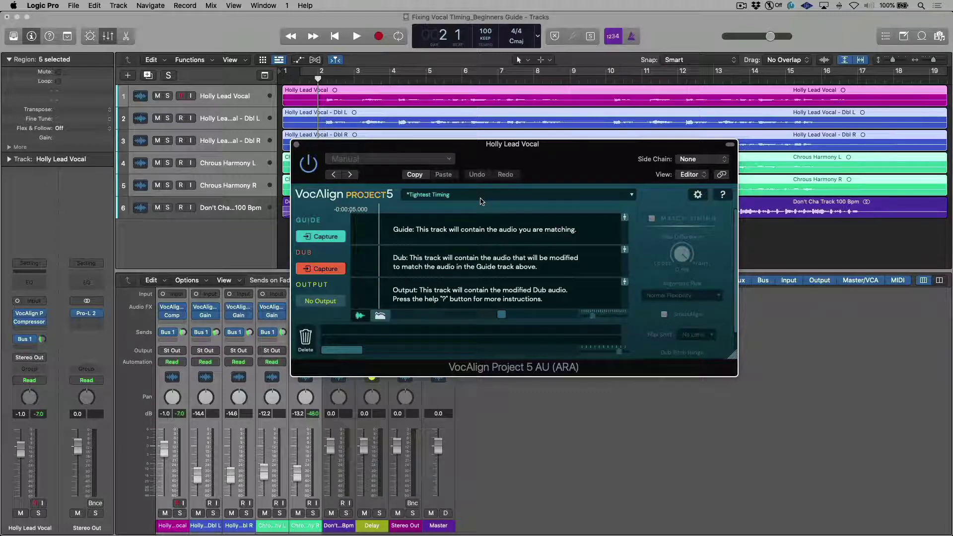
Load the Tightest Timing preset in VocAlign and capture the lead vocal track as the guide.
left_click(480, 201)
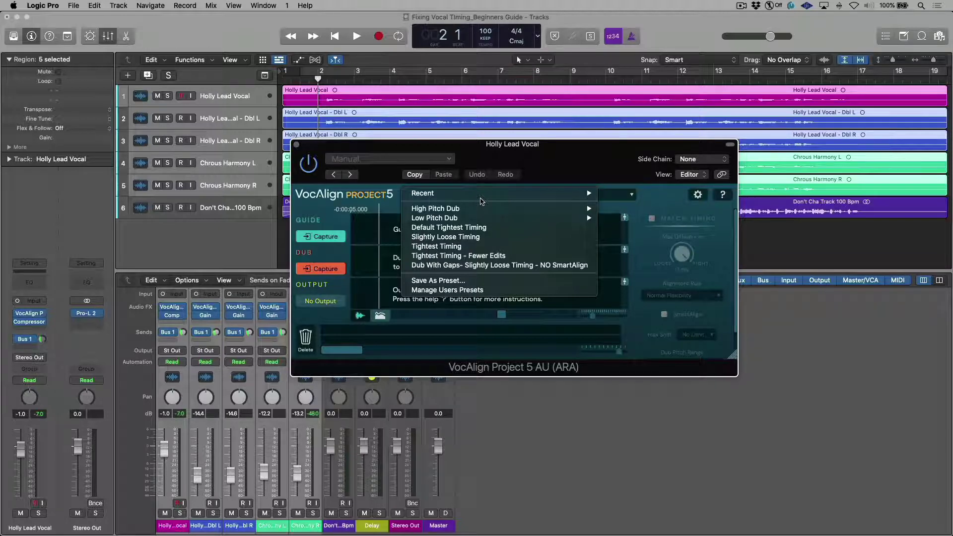
left_click(507, 246)
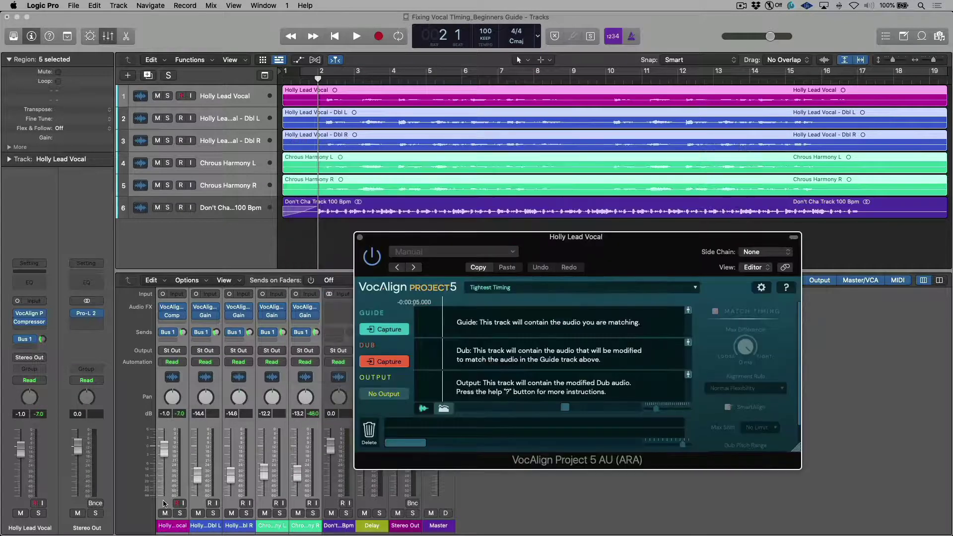
left_click(162, 503)
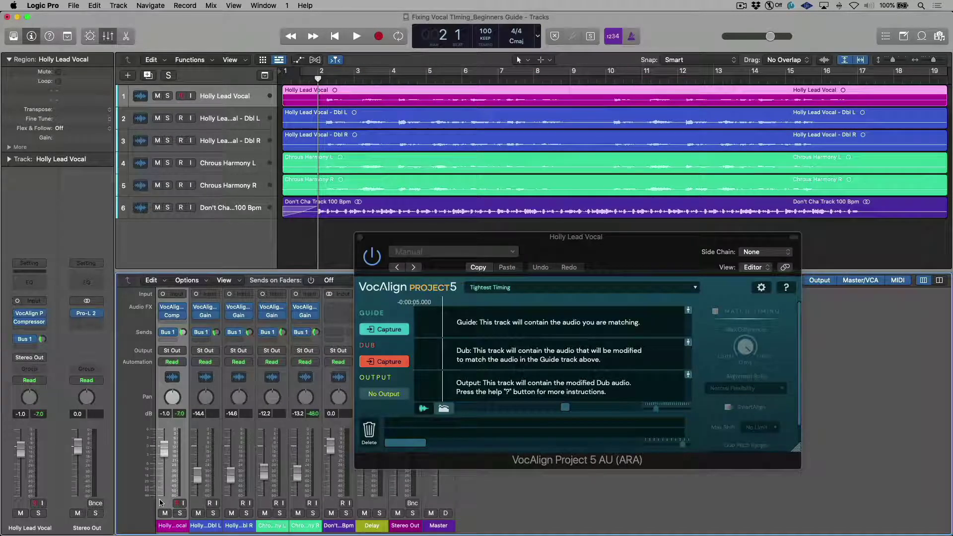
left_click(388, 330)
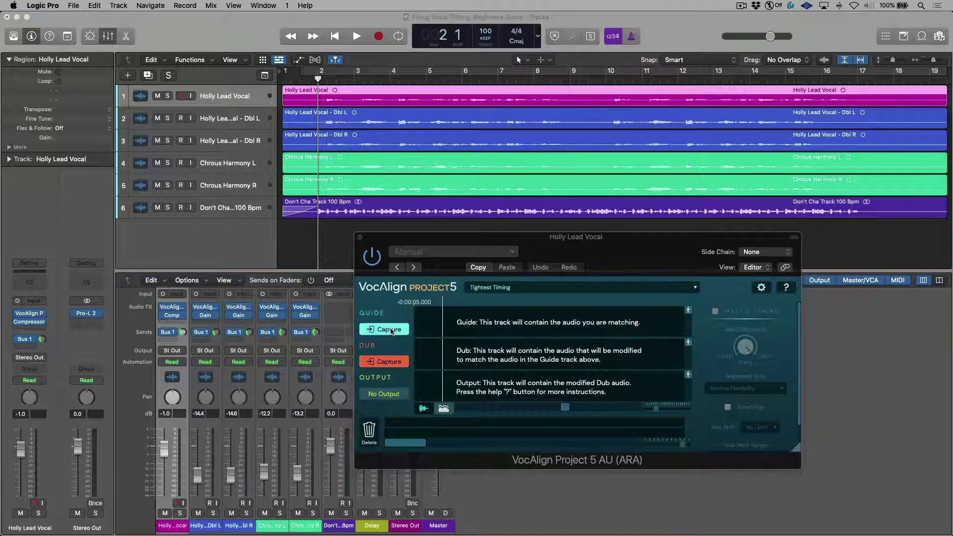
key("space")
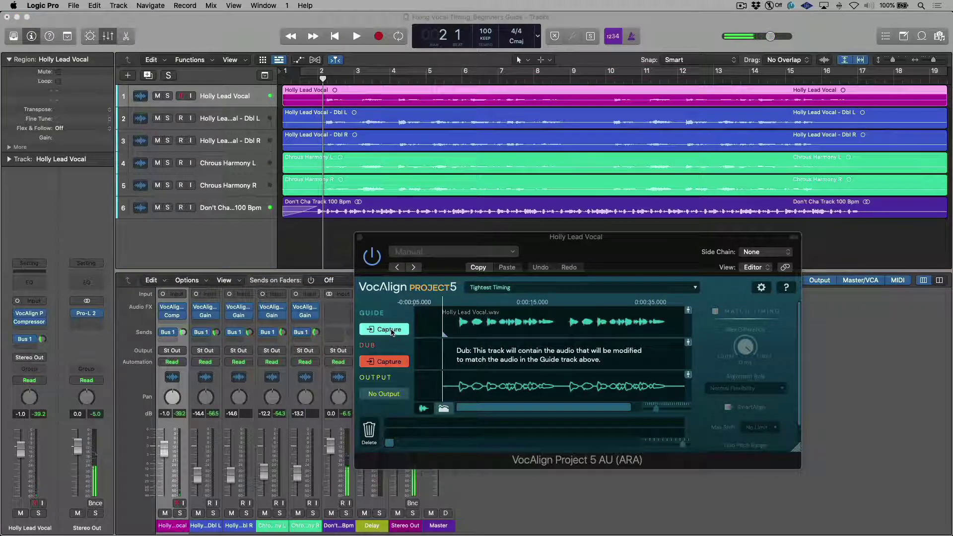
Check the Auto Play before Capture option in the VocAlign settings.
left_click(761, 288)
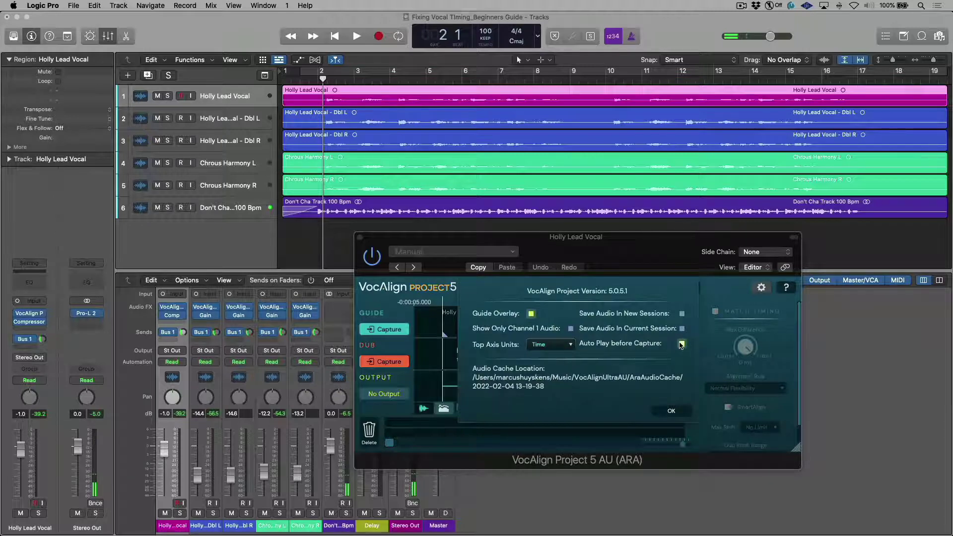
left_click(671, 413)
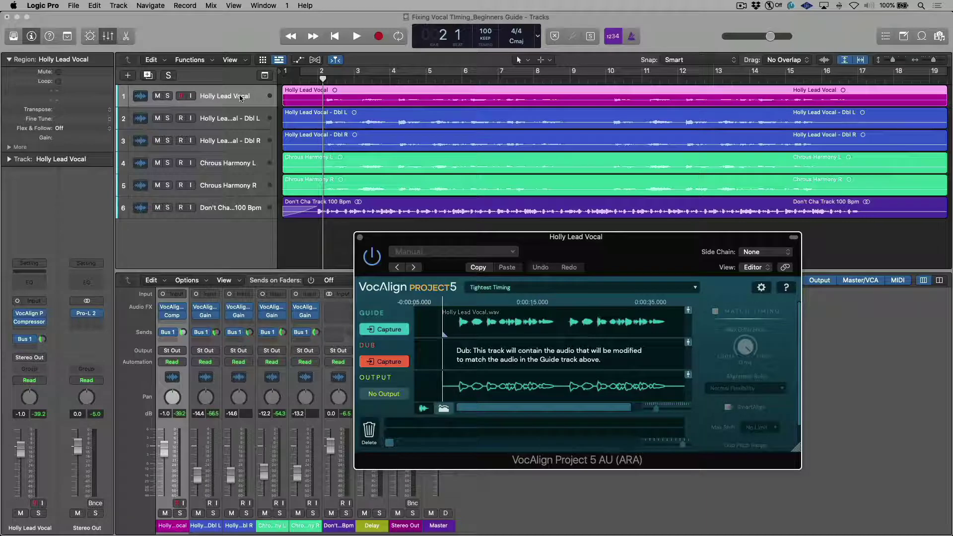
Capture the two lead vocal doubles and the Chrous Harmony L and R tracks as the dubs.
left_click(250, 121)
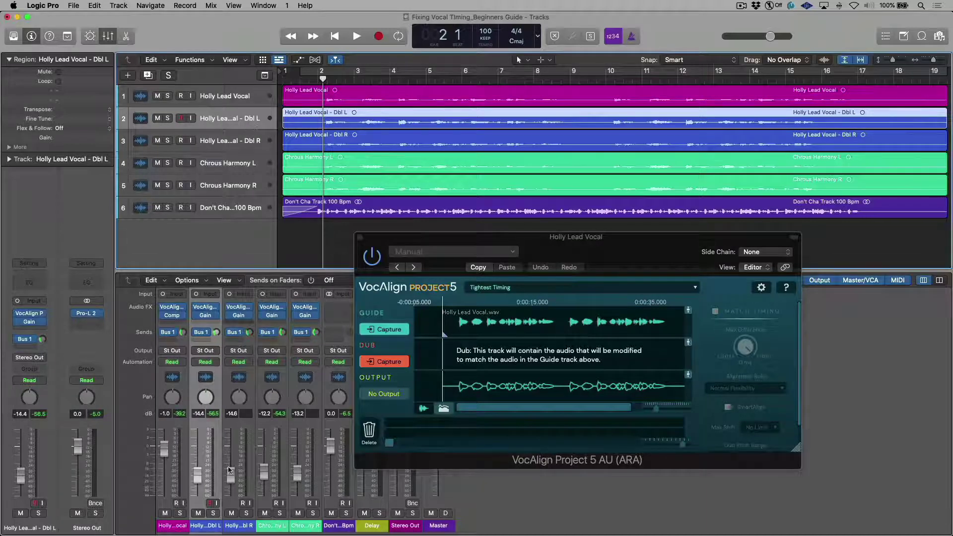
left_click_drag(211, 505, 303, 488)
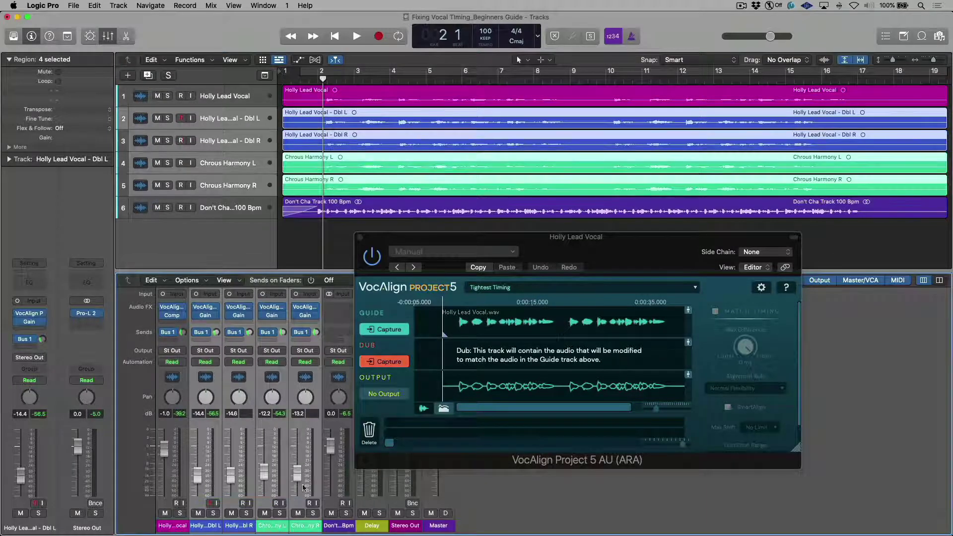
left_click(389, 362)
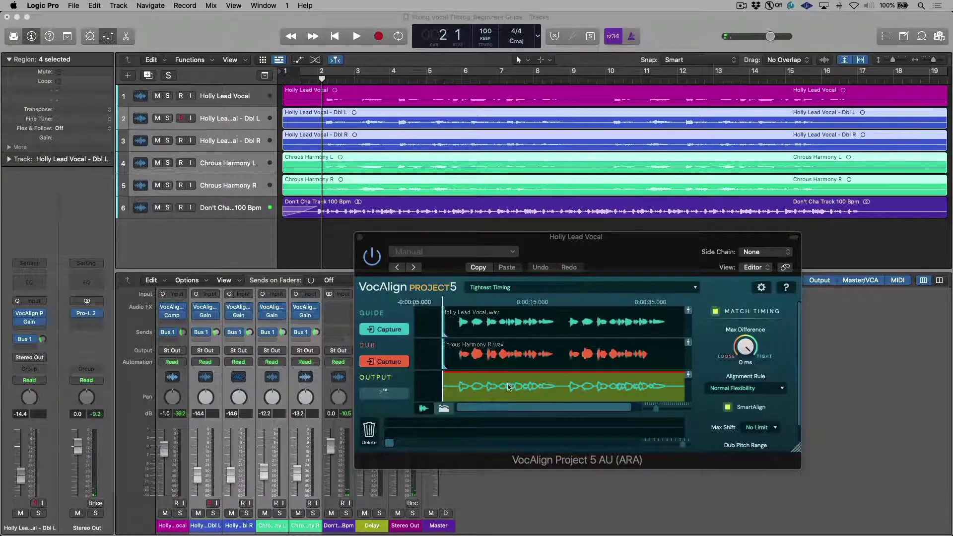
Compare the aligned output waveform with the guide and dub across the opening phrases.
left_click_drag(655, 408, 662, 408)
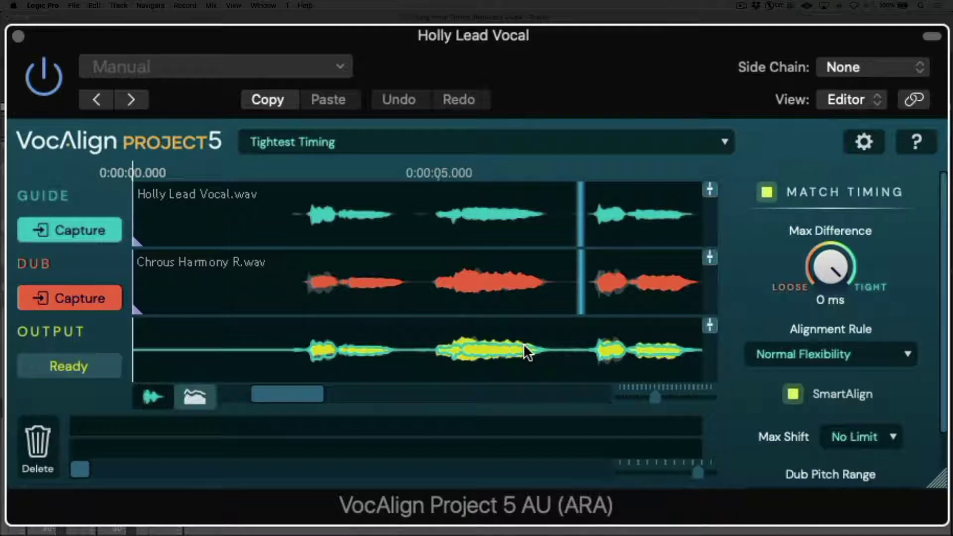
left_click(325, 308)
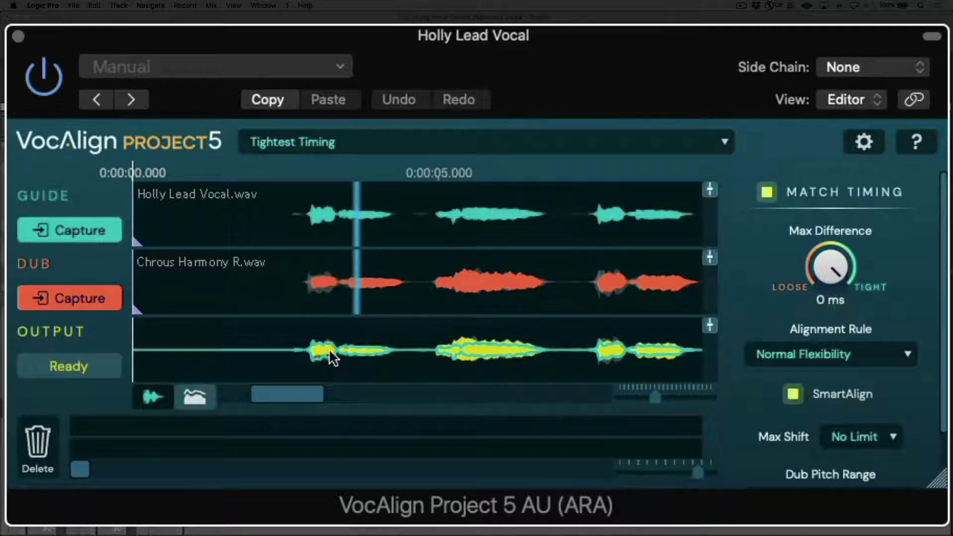
left_click(414, 313)
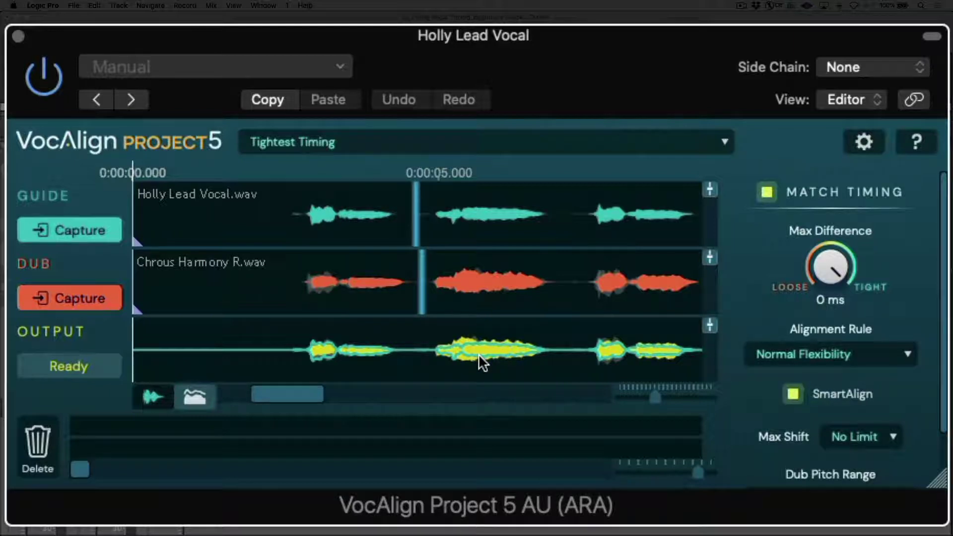
left_click(487, 298)
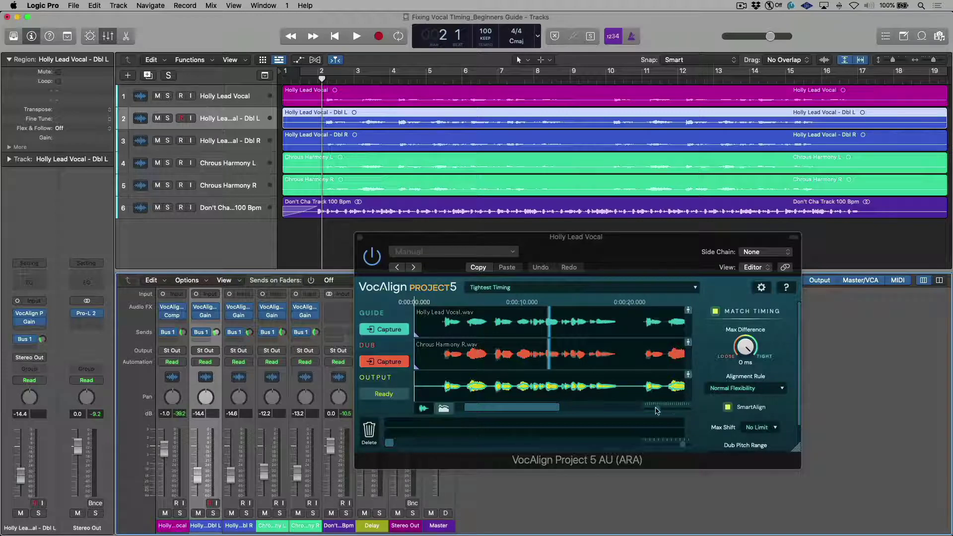
Try Max Difference values of 40 ms and 69 ms, comparing the output with the guide and dub around the second phrase.
left_click_drag(657, 409, 664, 409)
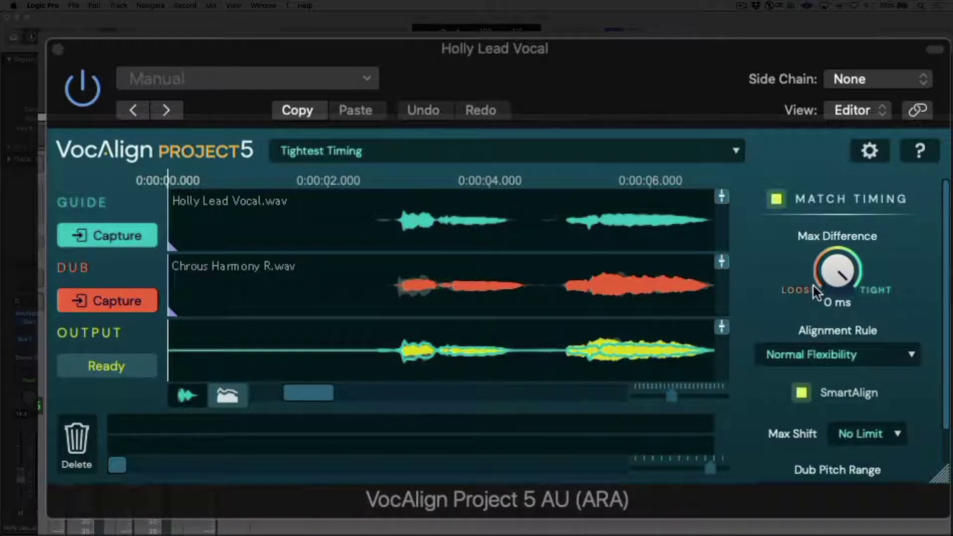
left_click_drag(742, 346, 744, 353)
left_click_drag(836, 287, 838, 317)
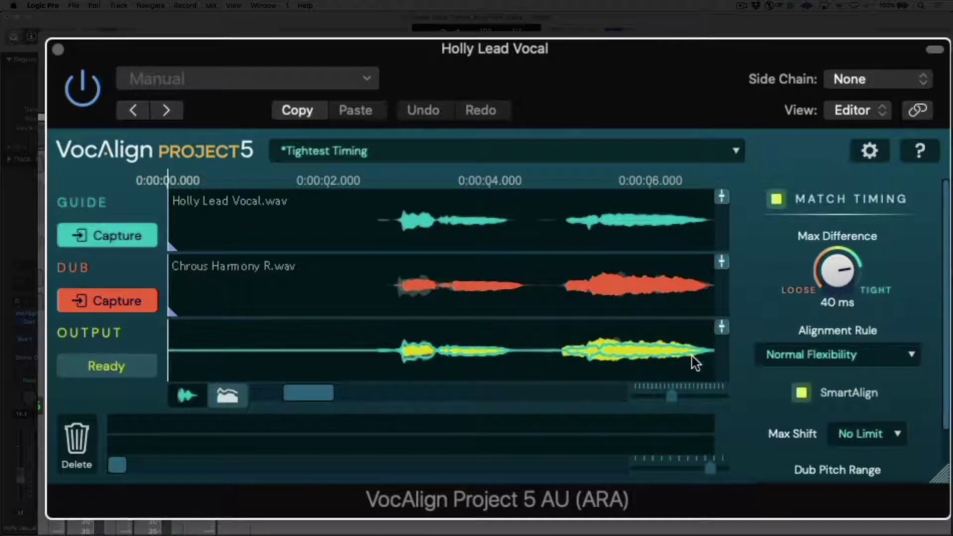
left_click_drag(851, 276, 845, 298)
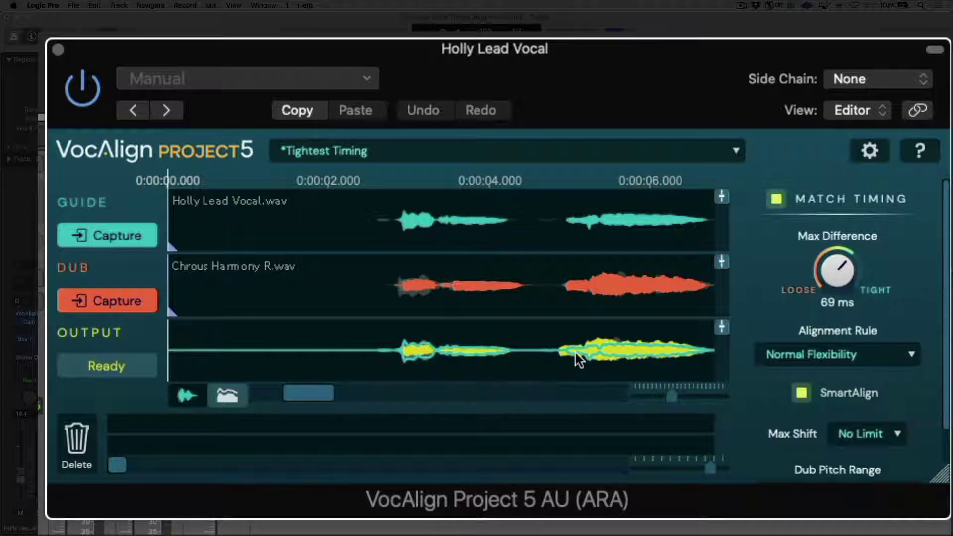
left_click(591, 285)
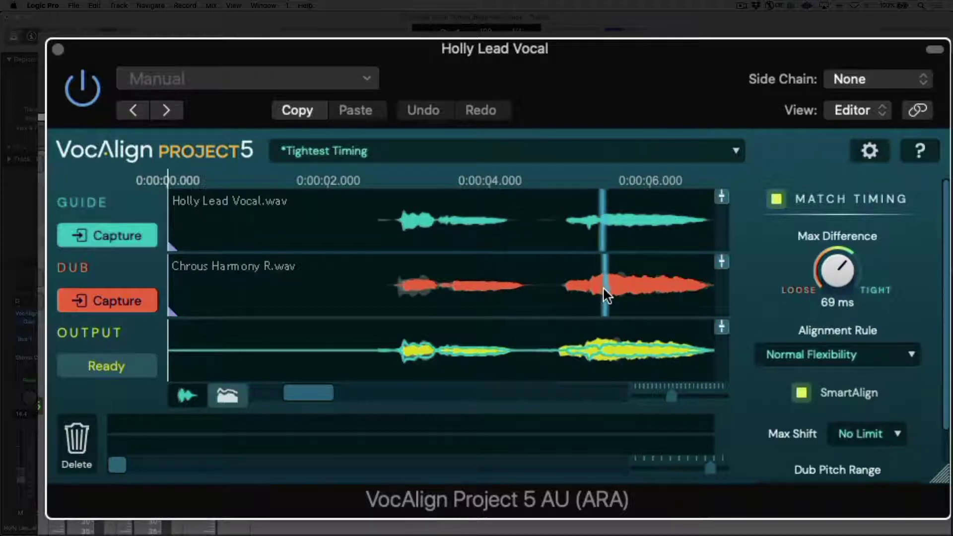
left_click(606, 209)
left_click(566, 210)
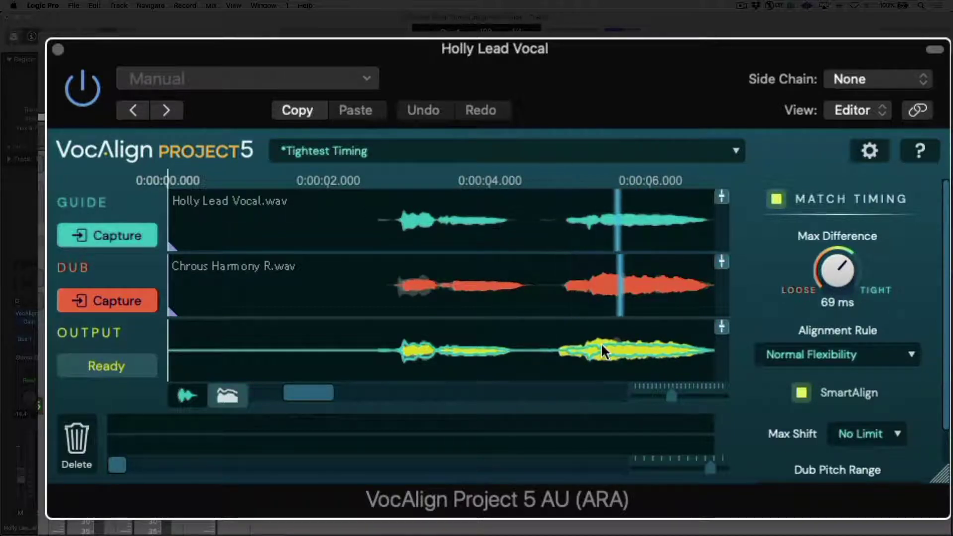
Set Max Difference to 79 ms and compare the output with the guide and dub in the second phrase.
left_click_drag(832, 268, 835, 287)
left_click(541, 311)
left_click(576, 281)
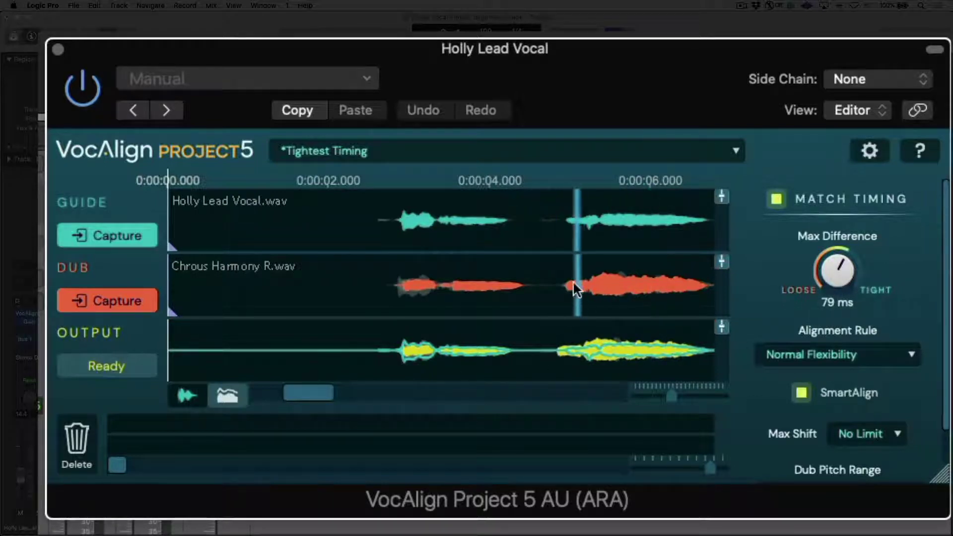
left_click(586, 283)
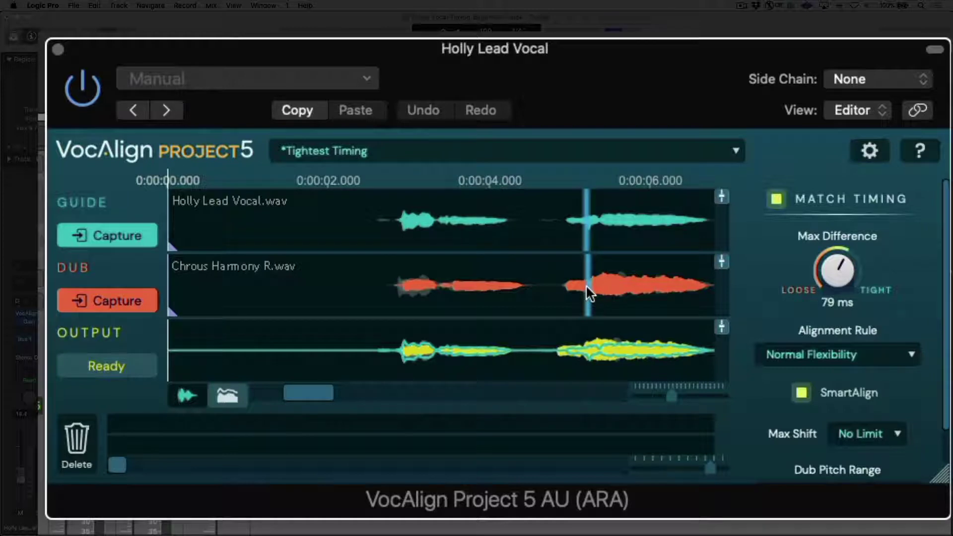
left_click(688, 258)
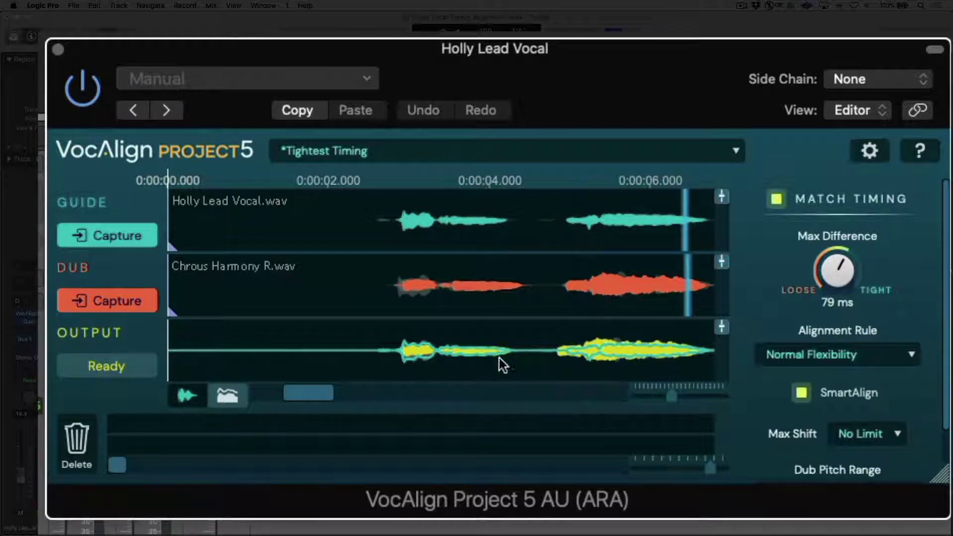
Compare the output with the guide and dub across the phrases after 6 seconds and readjust Max Difference.
left_click_drag(325, 393, 352, 393)
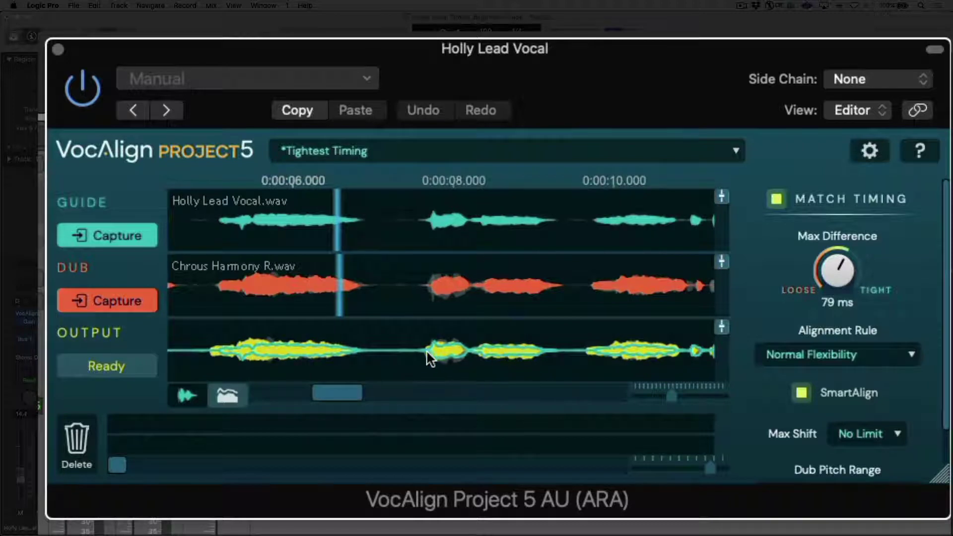
left_click_drag(839, 273, 820, 155)
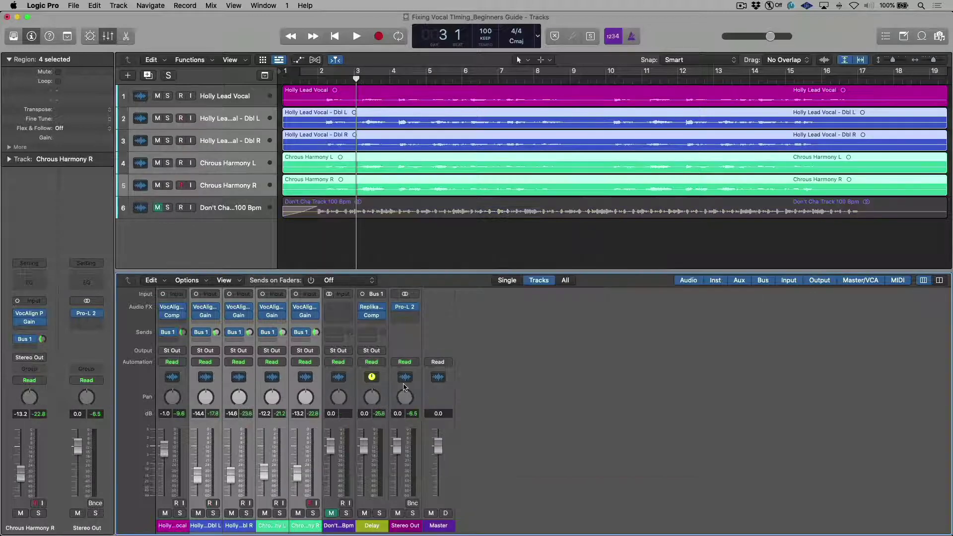
Turn off the Bus 1 sends on the lead vocal, both doubles and both harmonies, leaving only the doubles and harmonies selected.
left_click(170, 505, "shift")
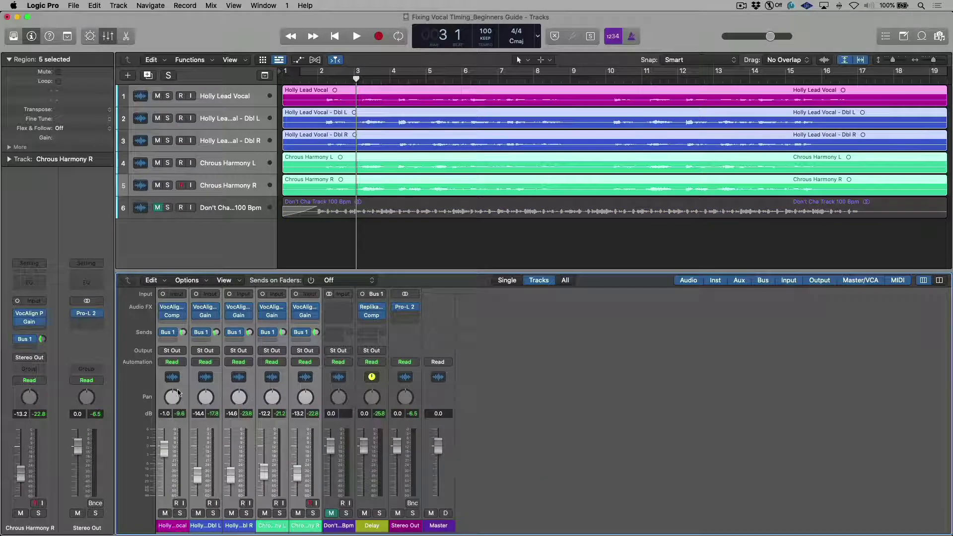
left_click(162, 332)
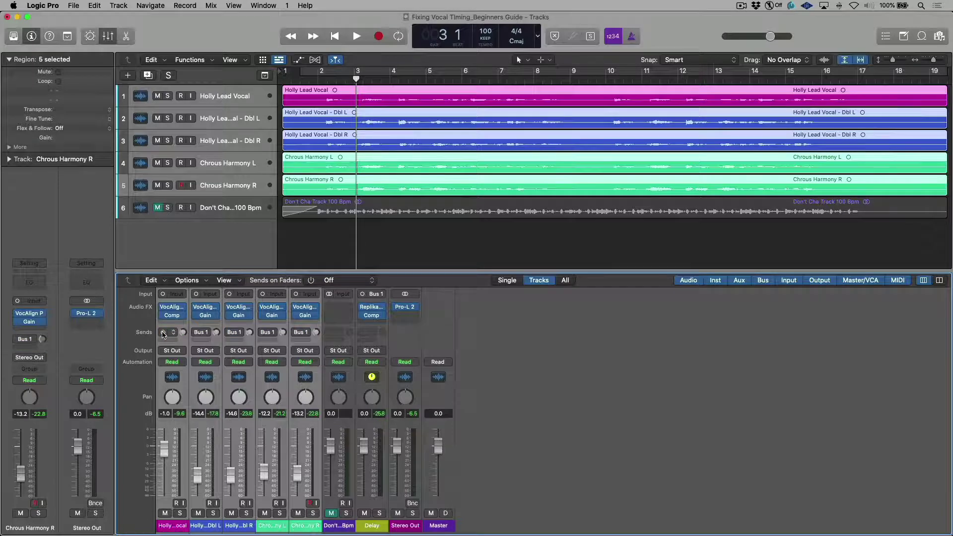
left_click(170, 508, "shift")
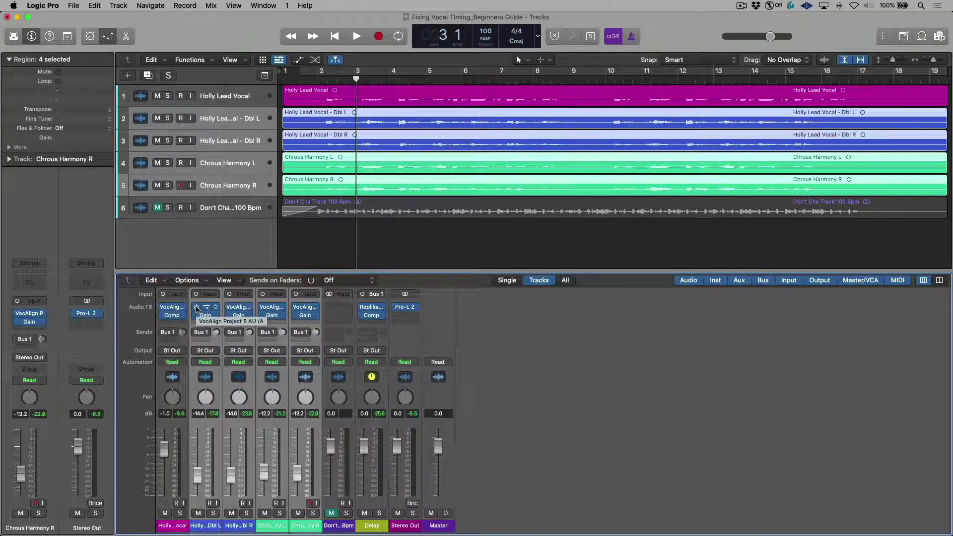
Play back the aligned vocals from bar 3 to bar 9 to hear how tight the timing is.
key("space")
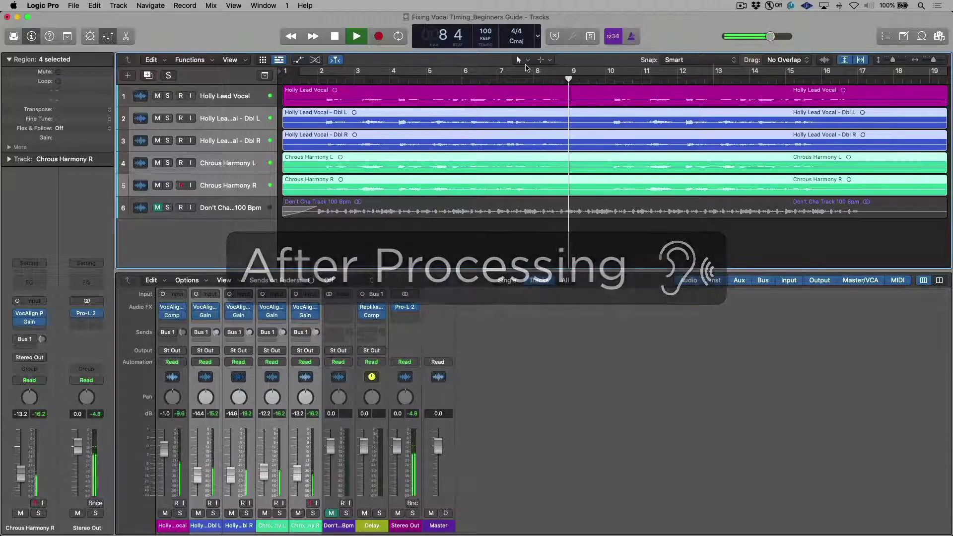
key("space")
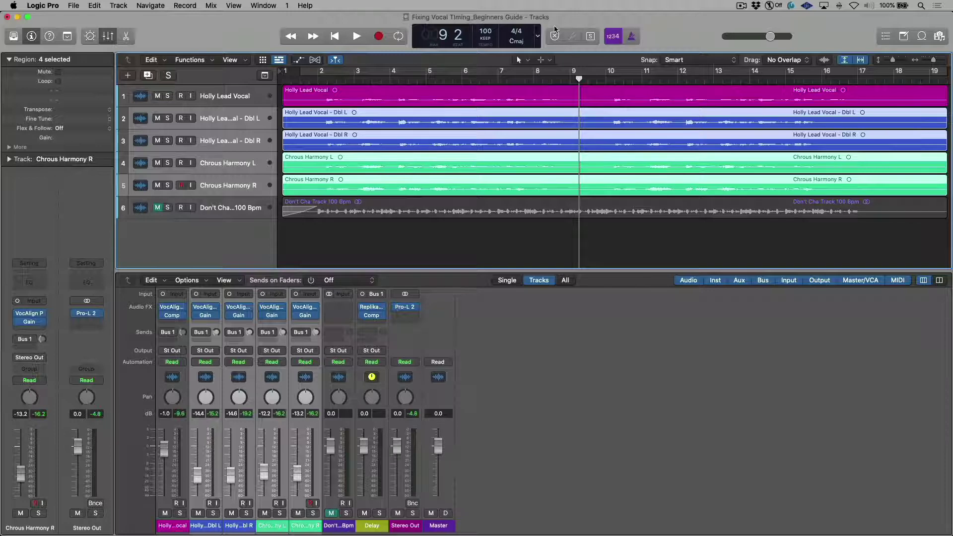
Compare the enlarged waveforms of the bounced doubles and harmonies with the lead vocal around bars 8 to 10.
mouse_move(196, 317)
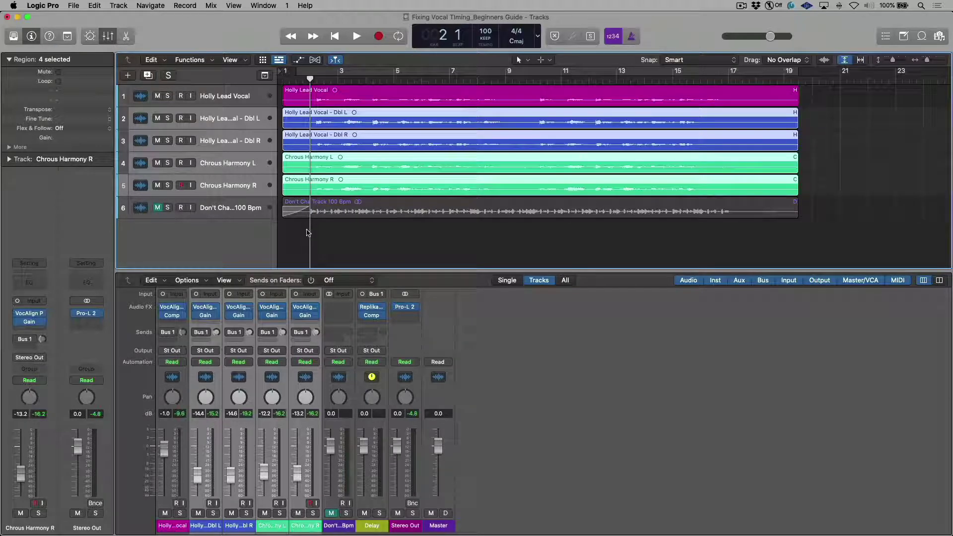
left_click(840, 118)
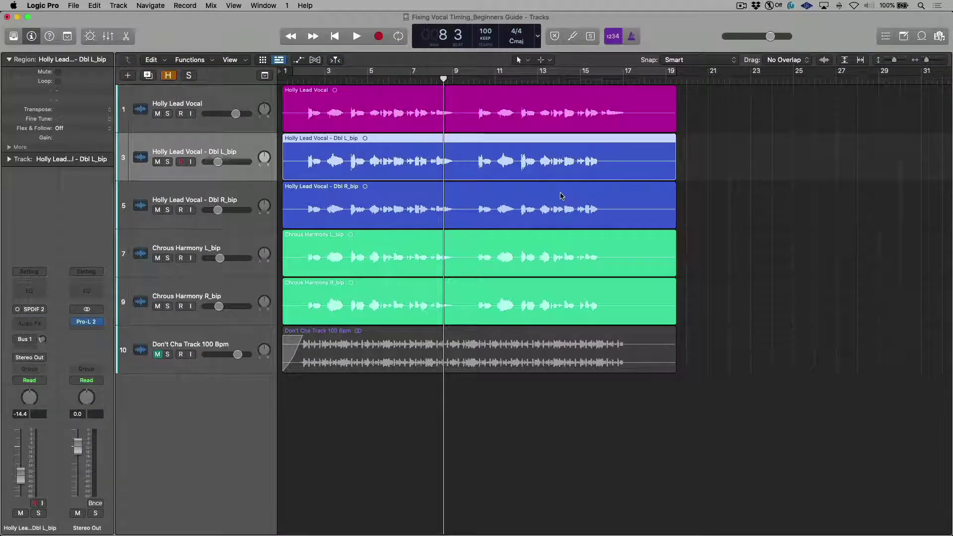
left_click_drag(438, 79, 439, 119)
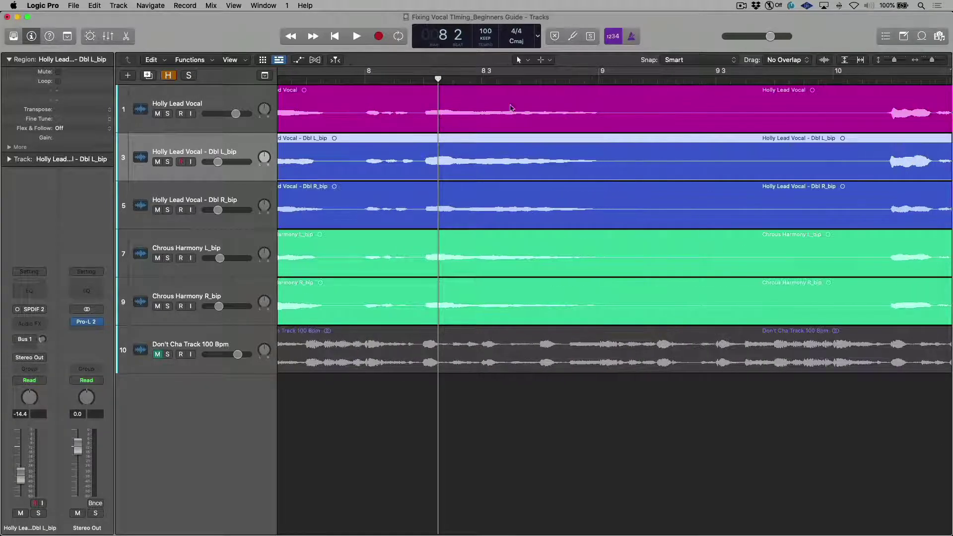
left_click_drag(824, 60, 826, 43)
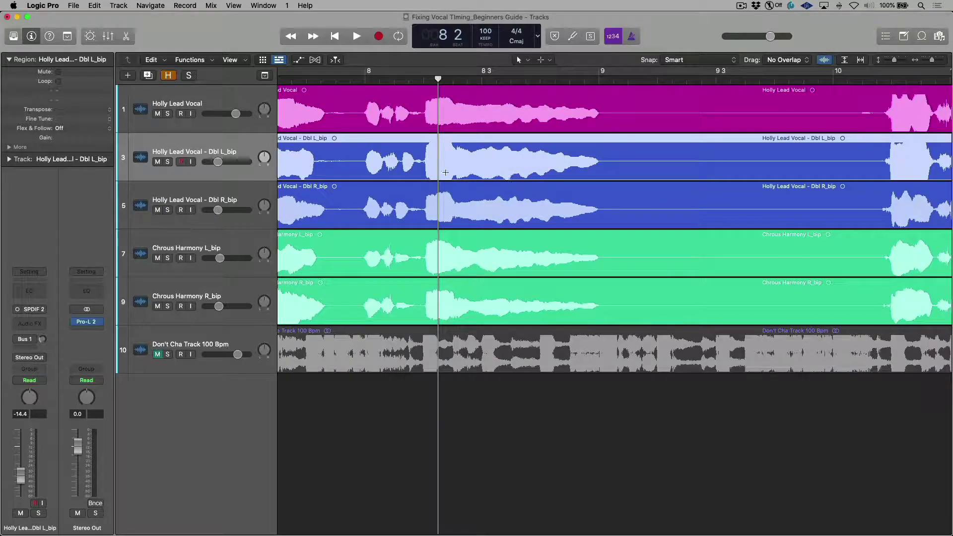
key("h")
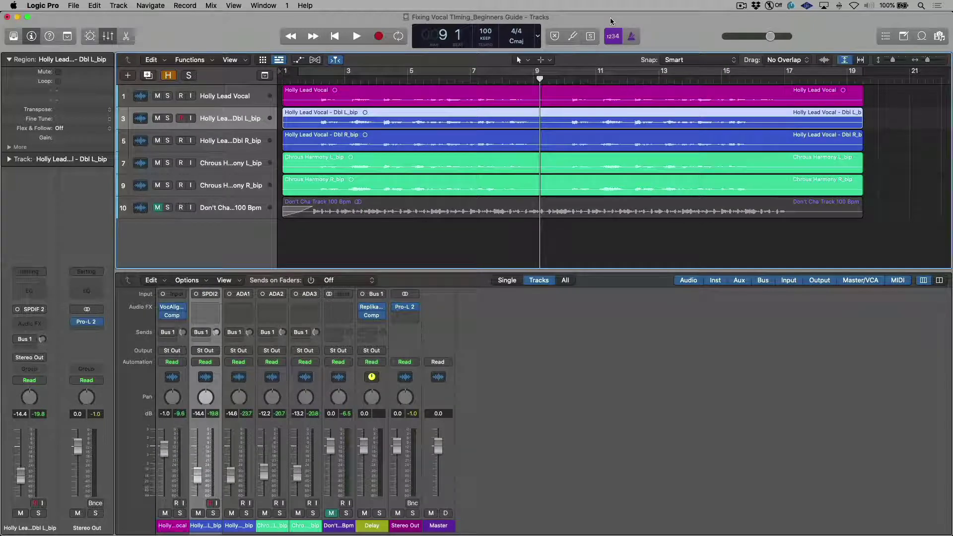
Pan the left double and left harmony to -64 and the right double and right harmony to +63.
left_click_drag(207, 399, 206, 433)
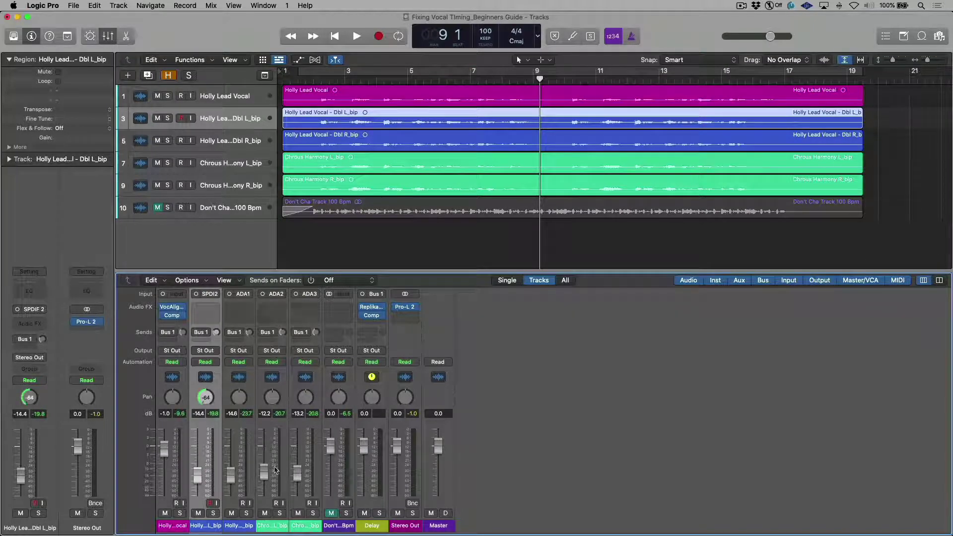
left_click_drag(240, 402, 266, 260)
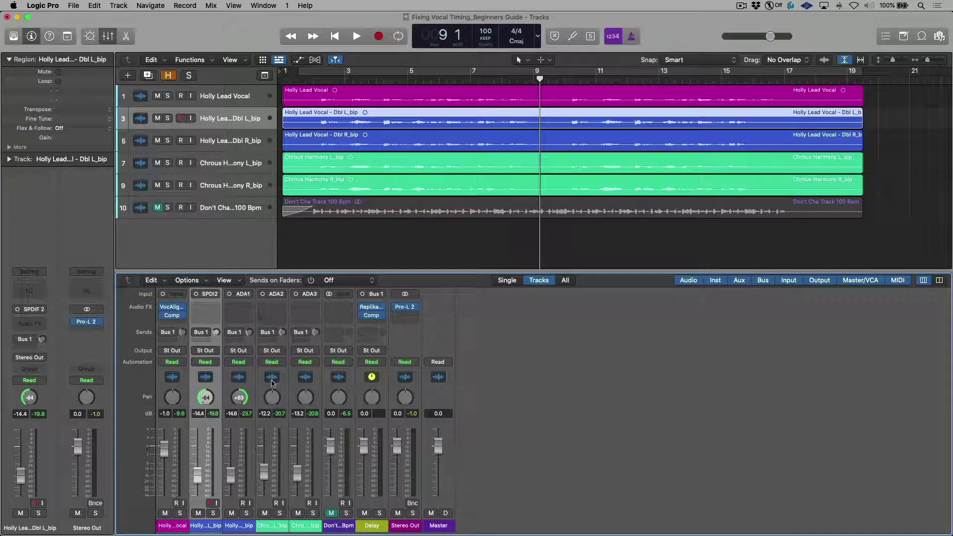
left_click_drag(274, 397, 291, 467)
left_click_drag(307, 401, 356, 206)
Turn the Bus 1 sends back on for the lead vocal, both doubles and both harmonies.
left_click_drag(167, 502, 316, 318)
left_click(295, 332)
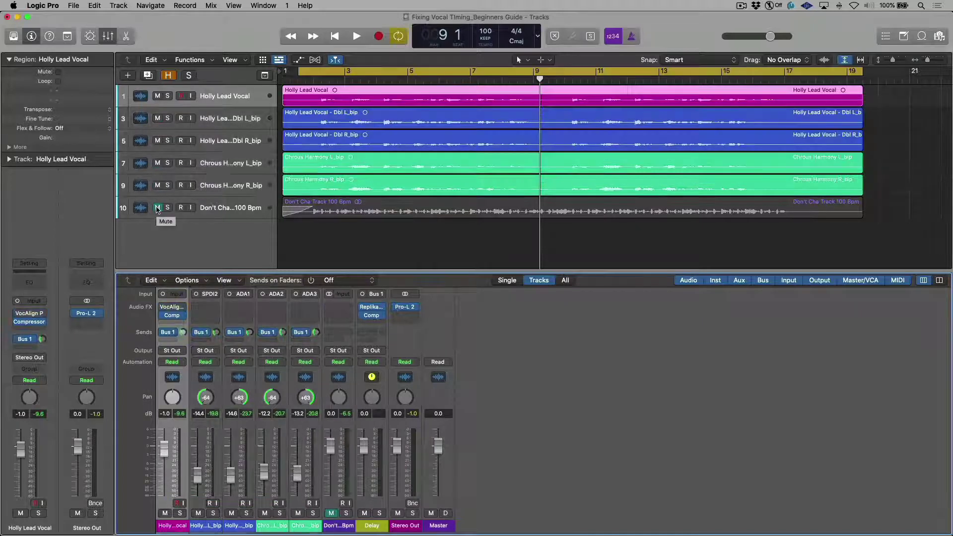